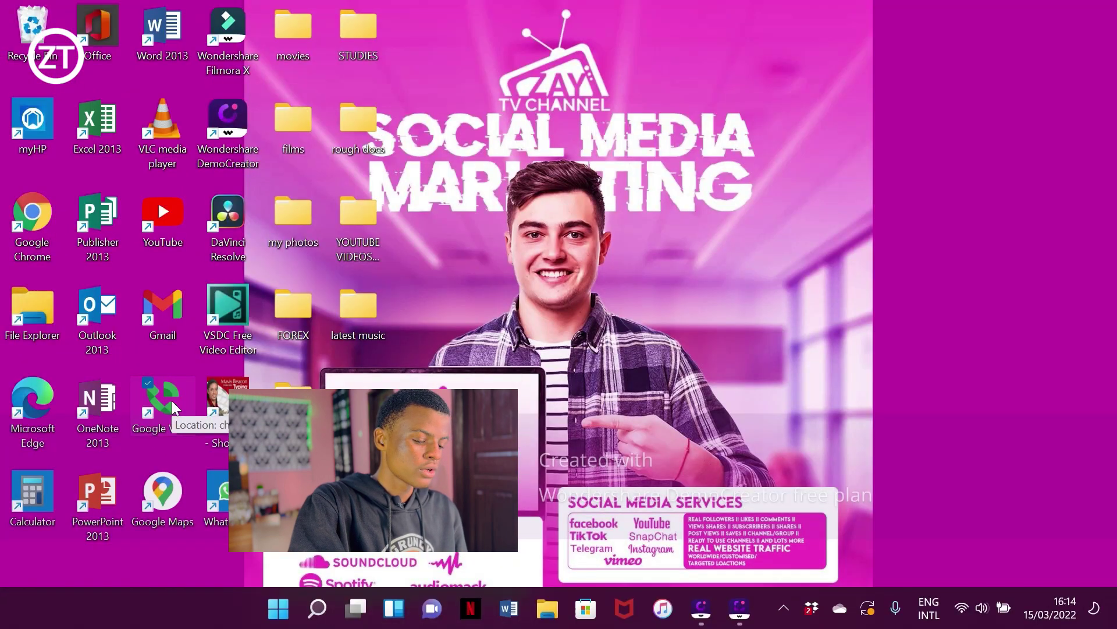
Step: Launch Google Voice in Chrome from its desktop shortcut to reach the empty calls page
double_click(172, 402)
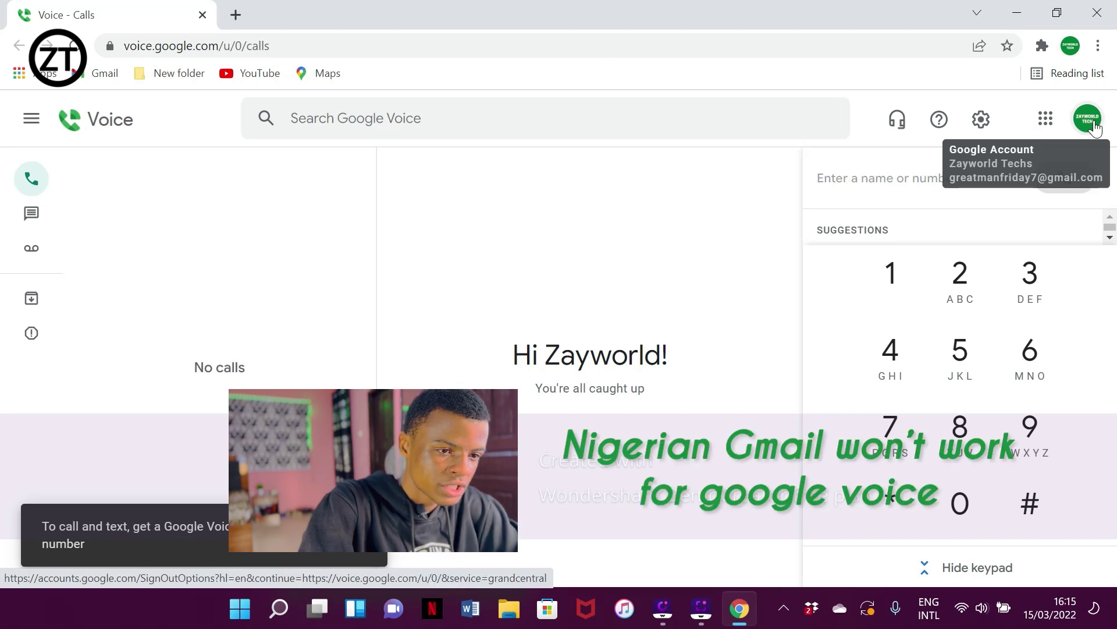
Step: Add another Google account from the avatar menu, replacing the prefilled email and entering the new credentials
left_click(1094, 128)
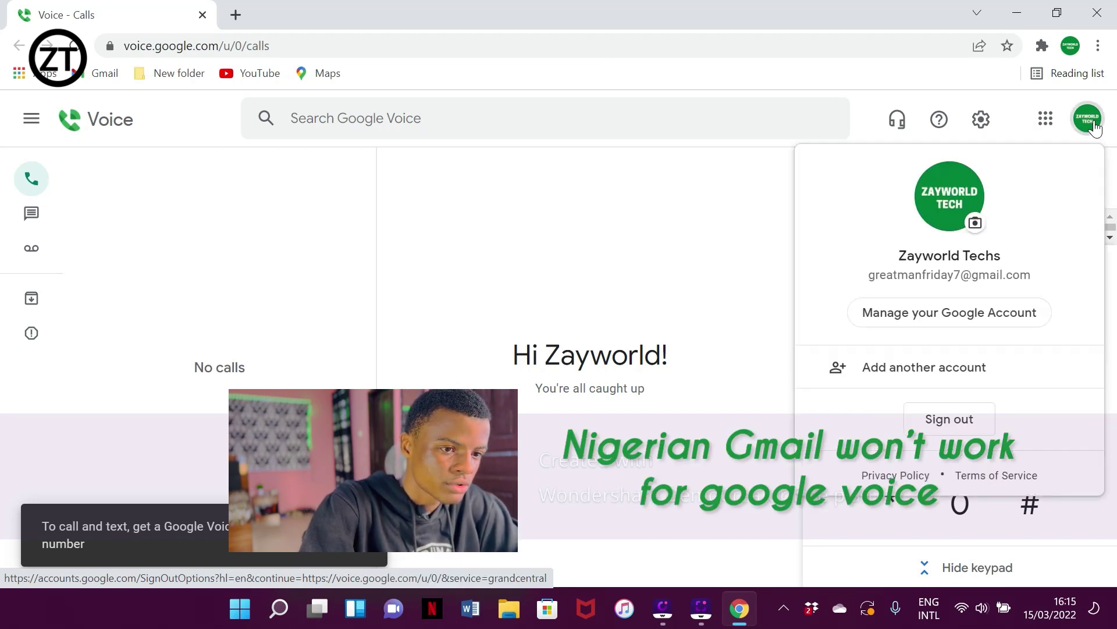
left_click(856, 367)
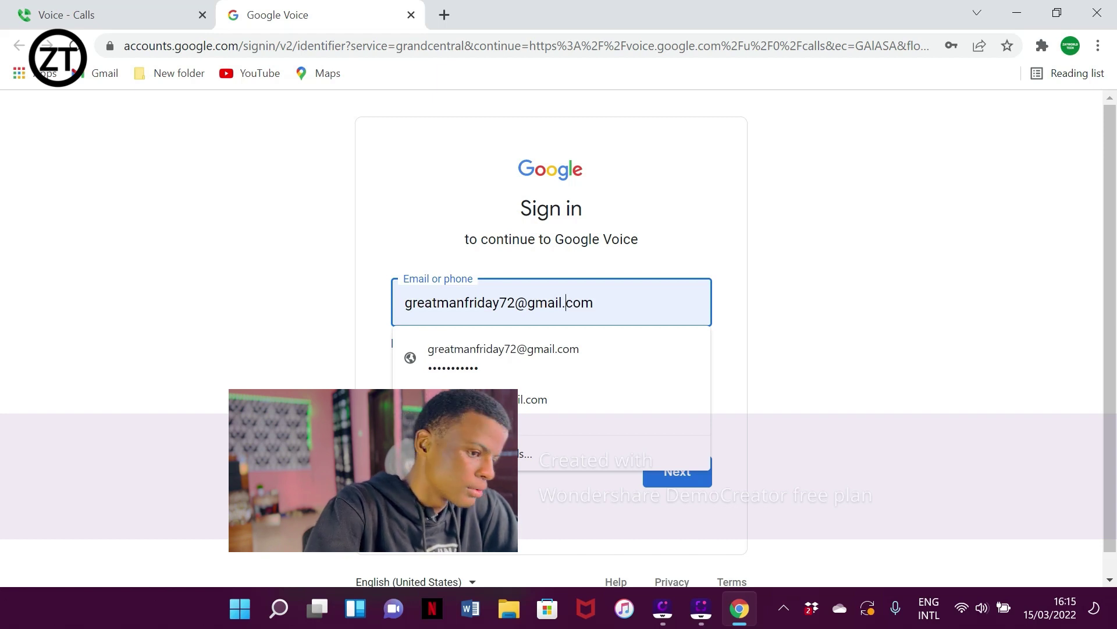
left_click(593, 302)
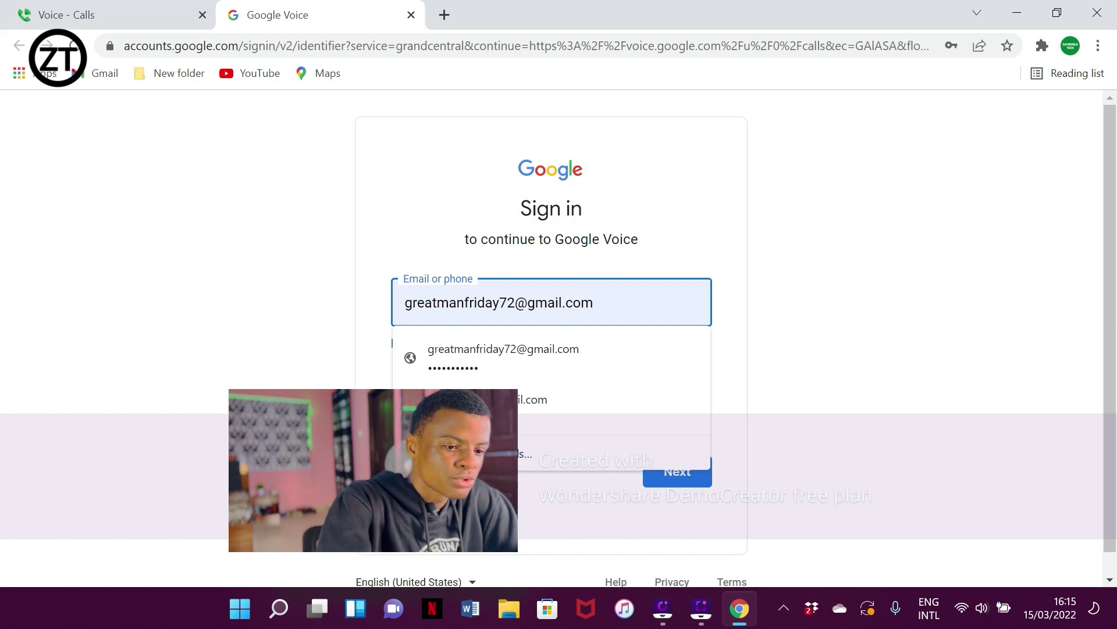
key("BackSpace")
key("BackSpace")
key("BackSpace")
key("BackSpace")
key("BackSpace")
key("BackSpace")
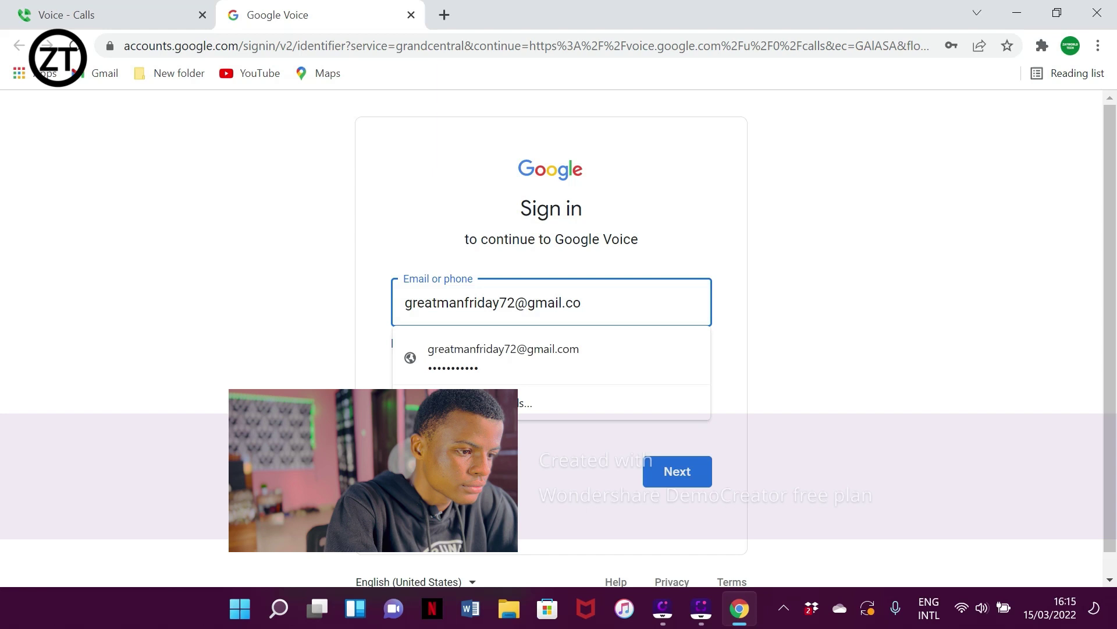
key("BackSpace")
key("BackSpace")
key("BackSpace")
key("BackSpace")
key("BackSpace")
key("BackSpace")
key("BackSpace")
key("BackSpace")
key("BackSpace")
key("BackSpace")
key("BackSpace")
key("BackSpace")
key("BackSpace")
key("BackSpace")
key("BackSpace")
key("BackSpace")
key("BackSpace")
key("BackSpace")
key("BackSpace")
key("BackSpace")
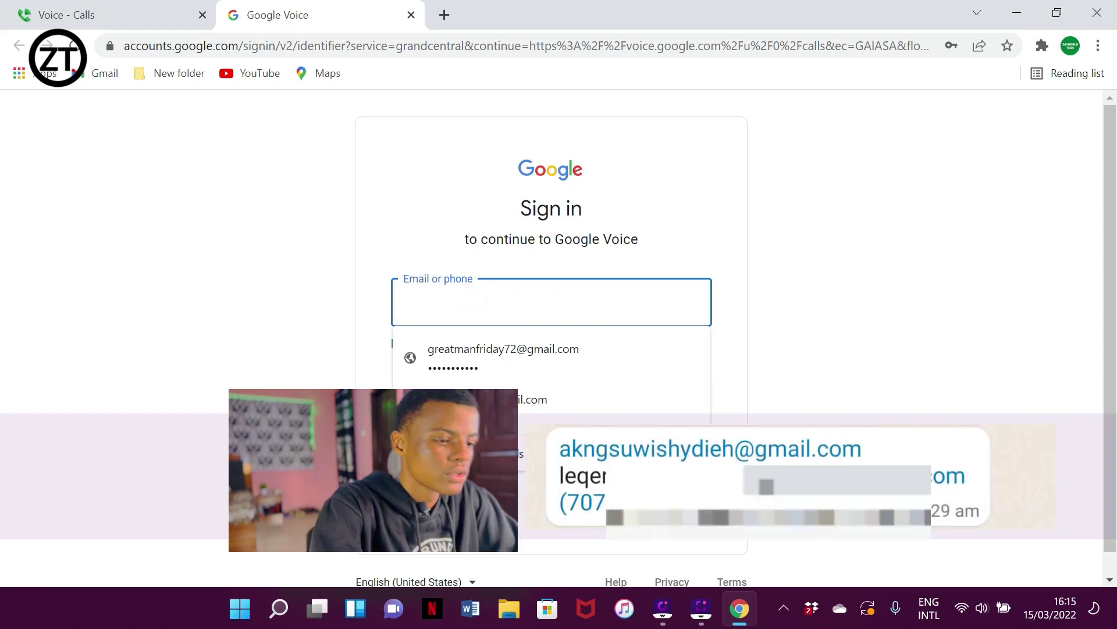
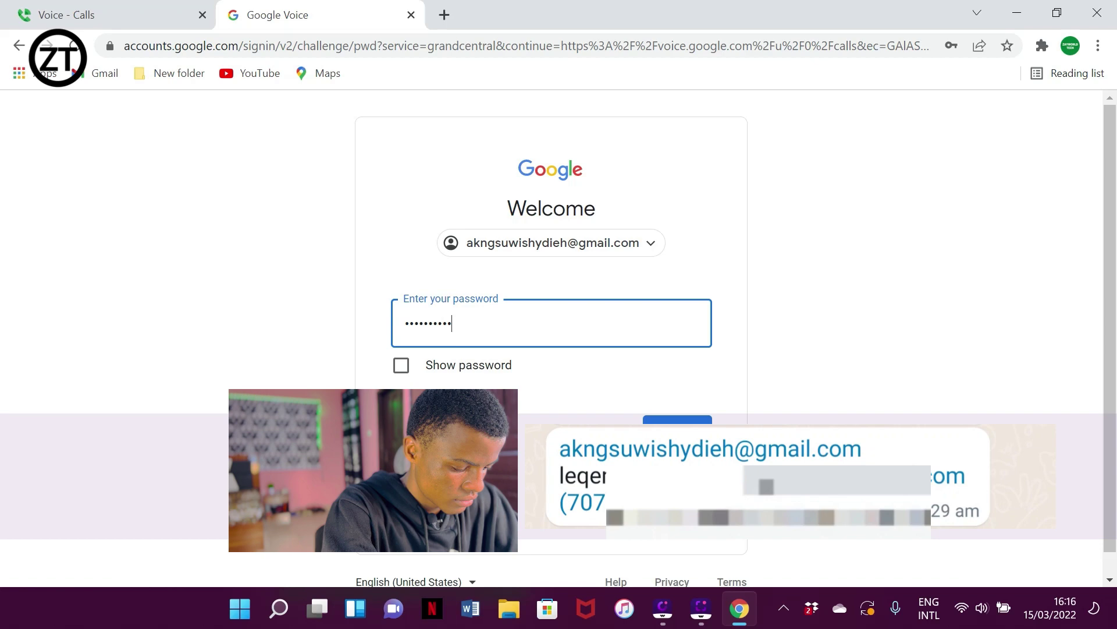
key("Return")
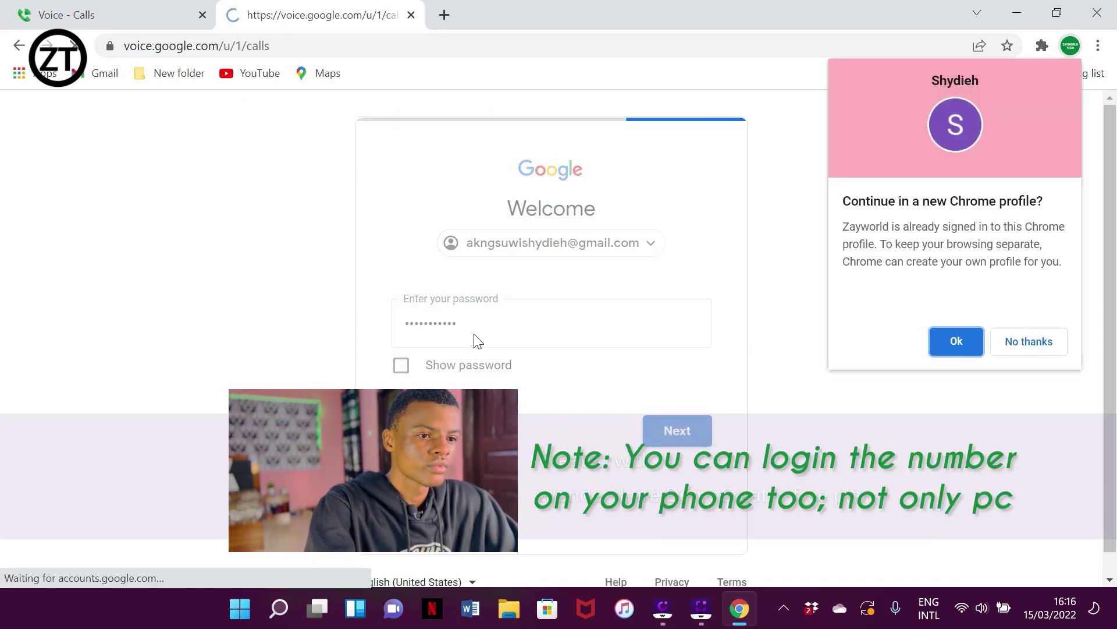
Step: Decline the Chrome profile prompt and dismiss the audio tip and one-click dialing banner
left_click(1029, 342)
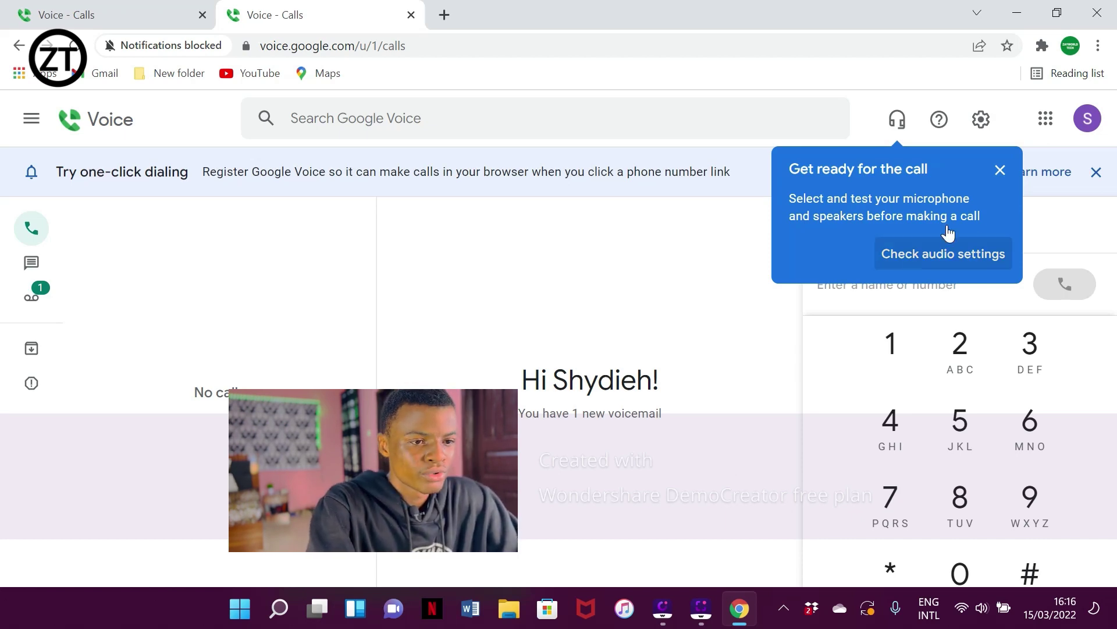
left_click(1000, 170)
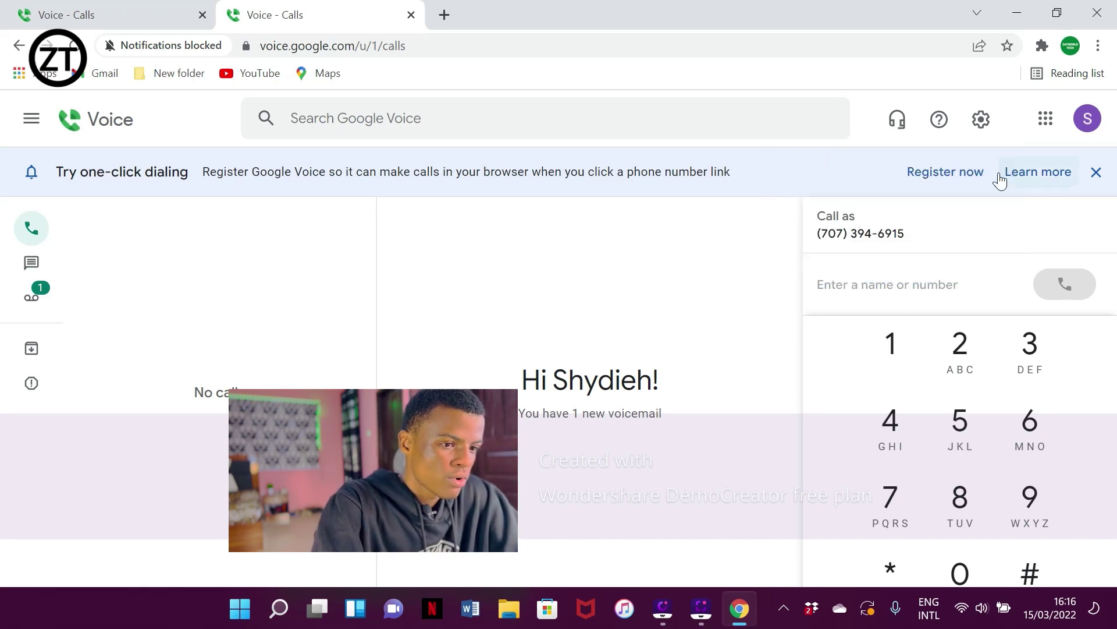
left_click(1095, 174)
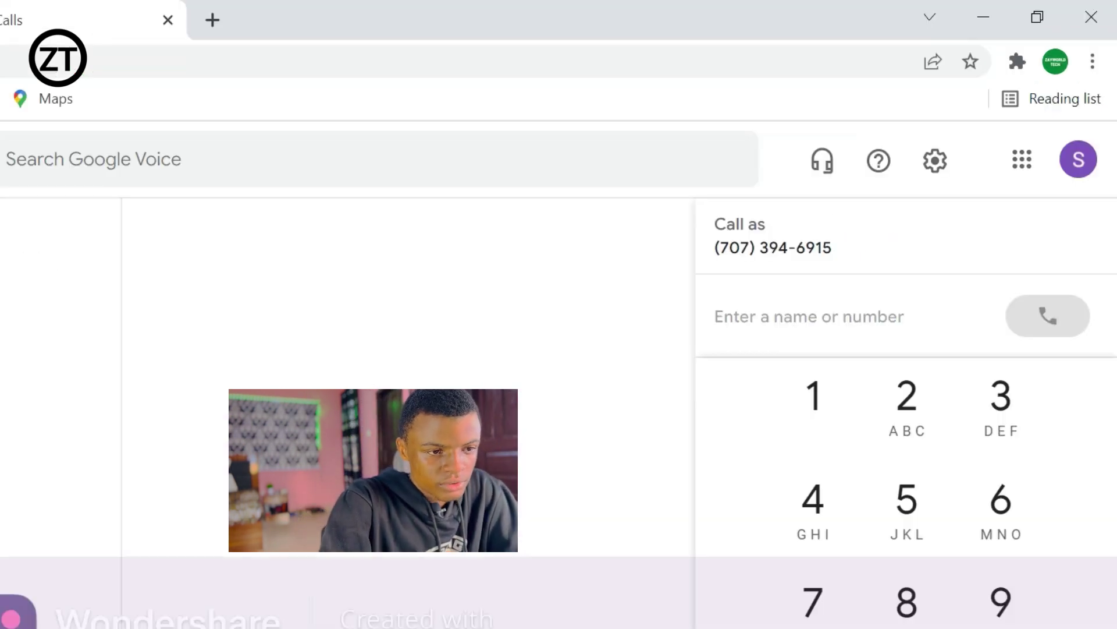
Step: Highlight the Voice number's area code, then go to the Voicemail page
left_click_drag(817, 184, 843, 184)
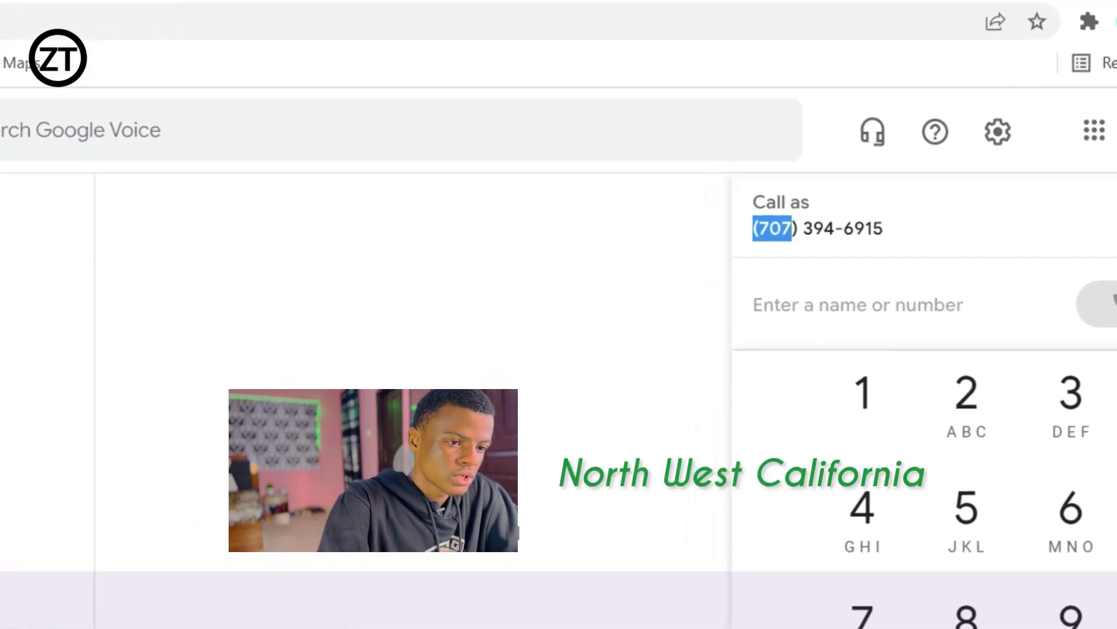
left_click(559, 283)
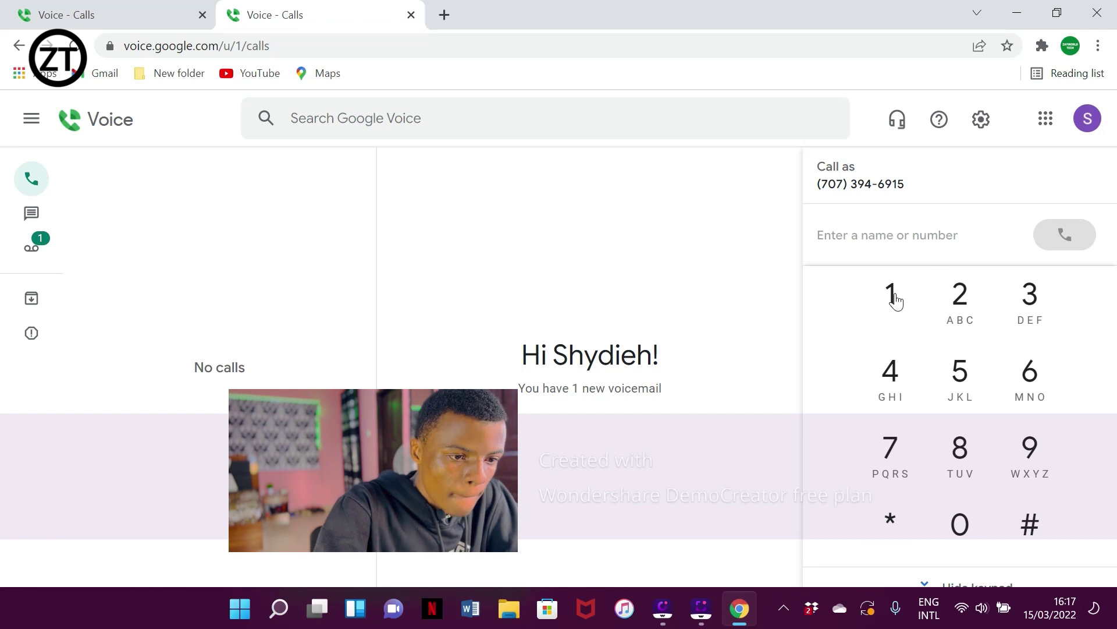
left_click(31, 249)
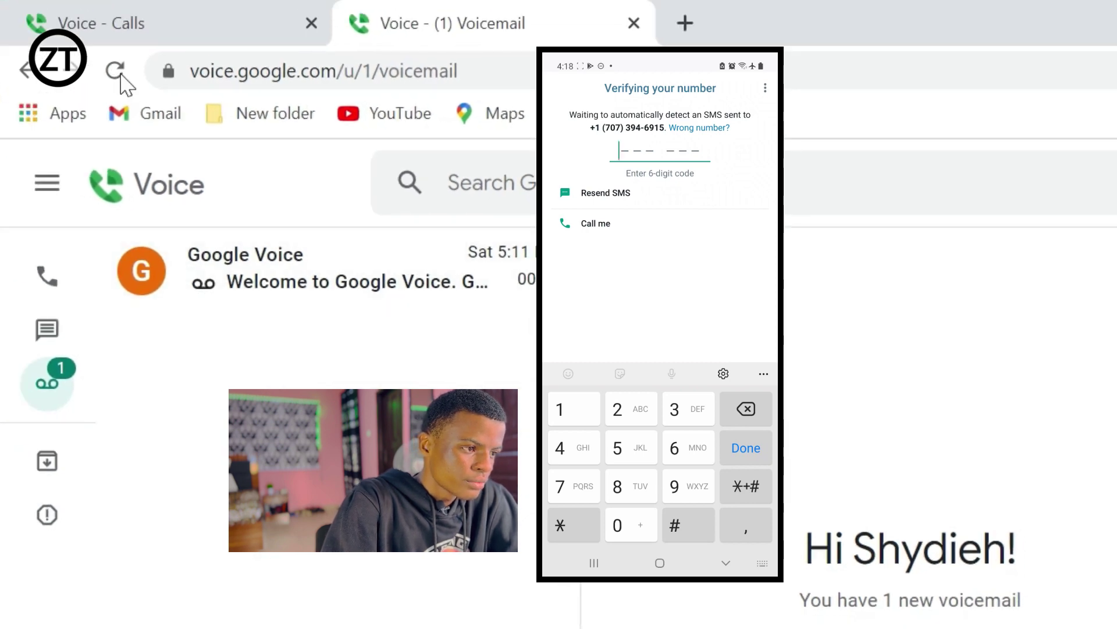
Step: Reload and open the Sat 5:11 PM welcome voicemail, checking Calls and Messages before returning to Voicemail
left_click(114, 70)
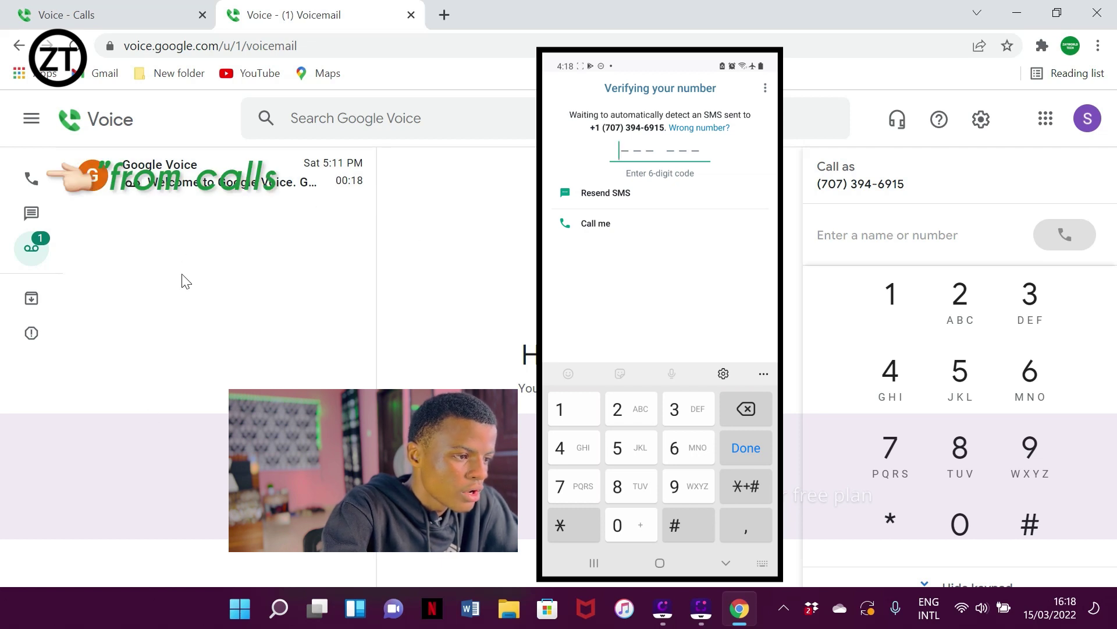
double_click(173, 183)
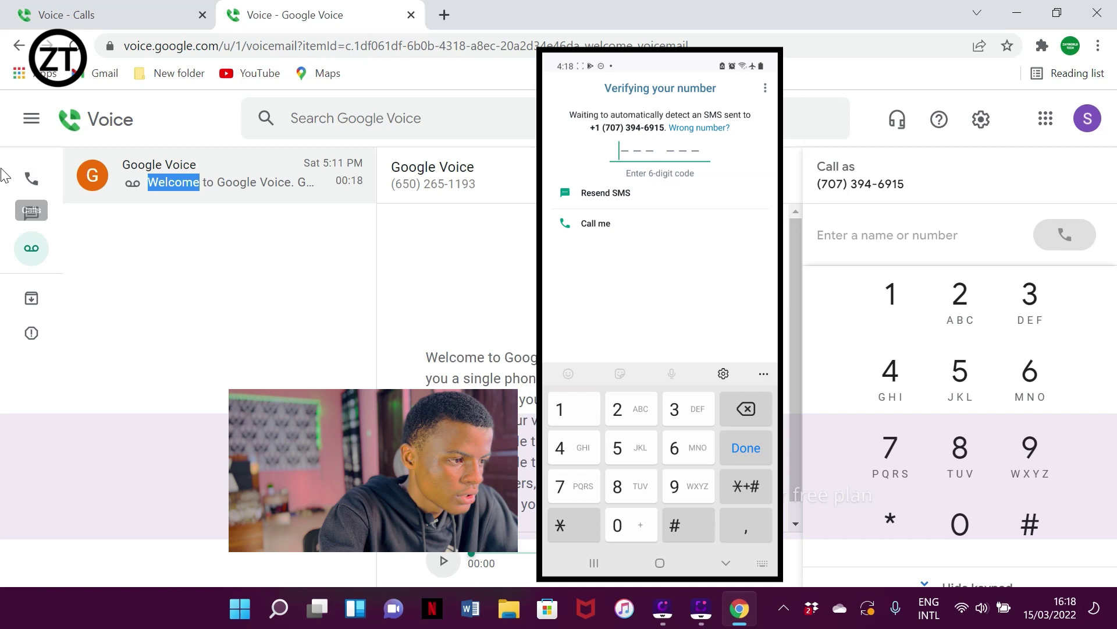
left_click(36, 182)
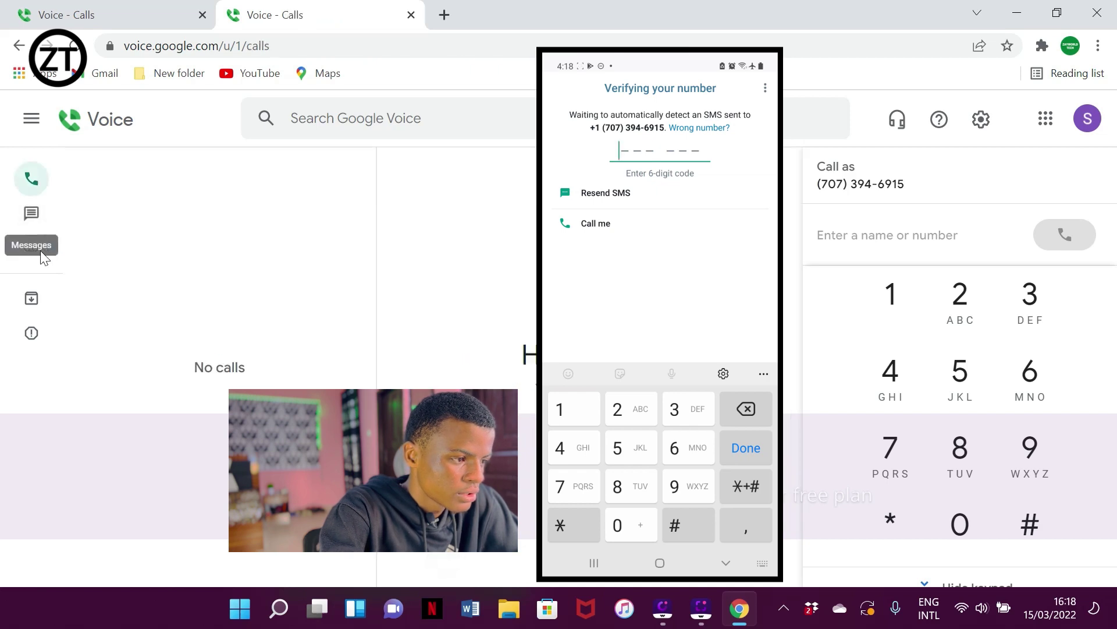
left_click(24, 210)
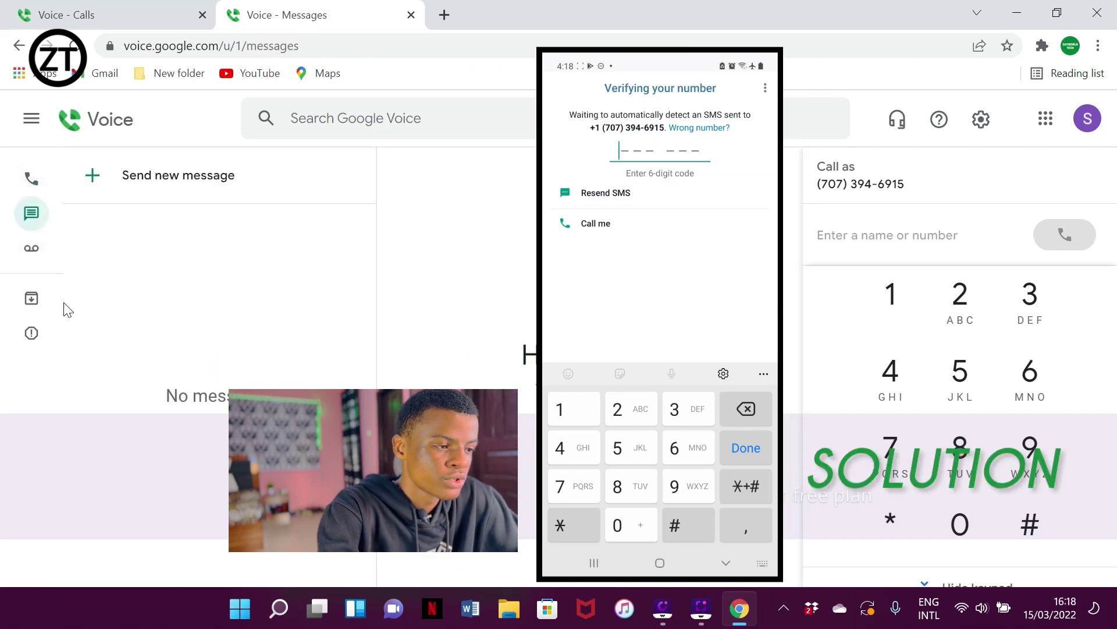
left_click(31, 254)
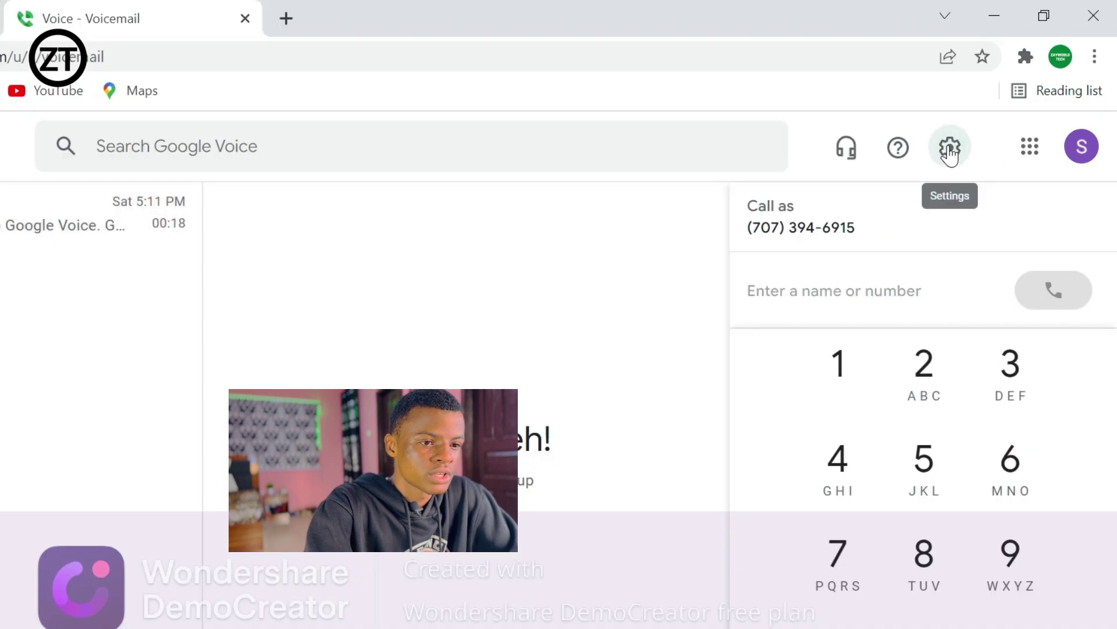
Step: Turn on Do not disturb in the Calls settings so calls go to voicemail, then close Settings
left_click(950, 150)
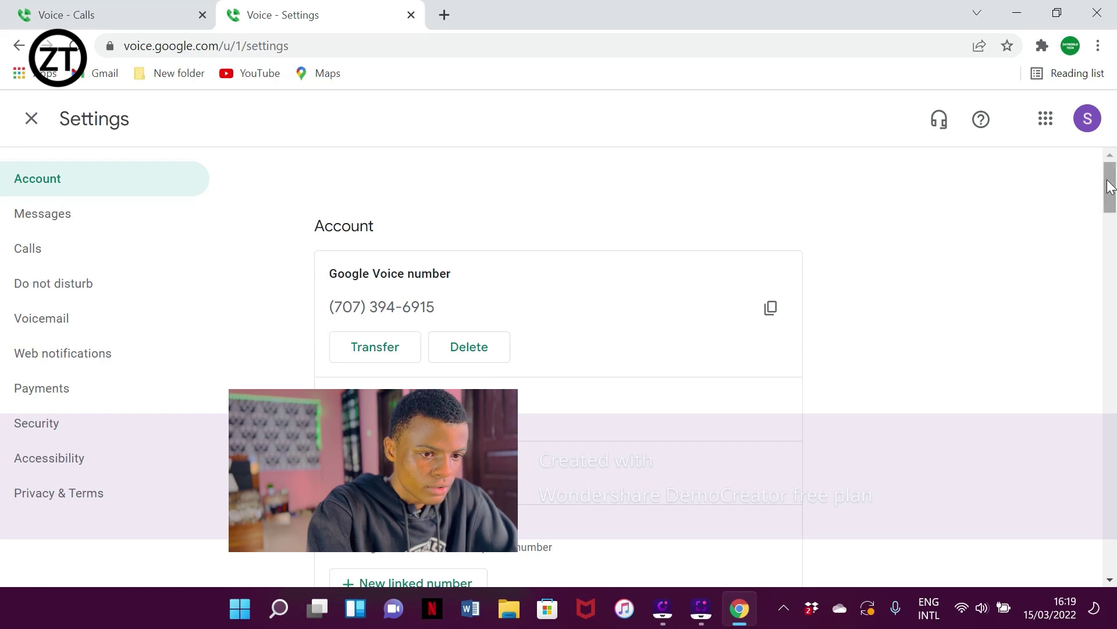
scroll(1109, 186, "down", 5)
scroll(4, 238, "down", 3)
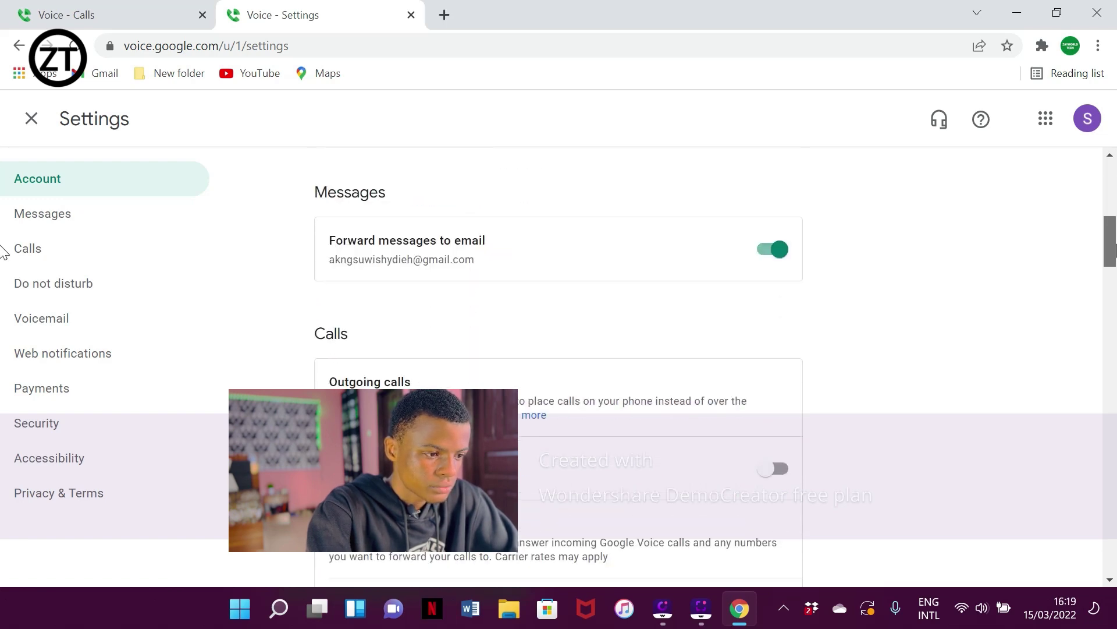
left_click(3, 252)
scroll(3, 303, "down", 5)
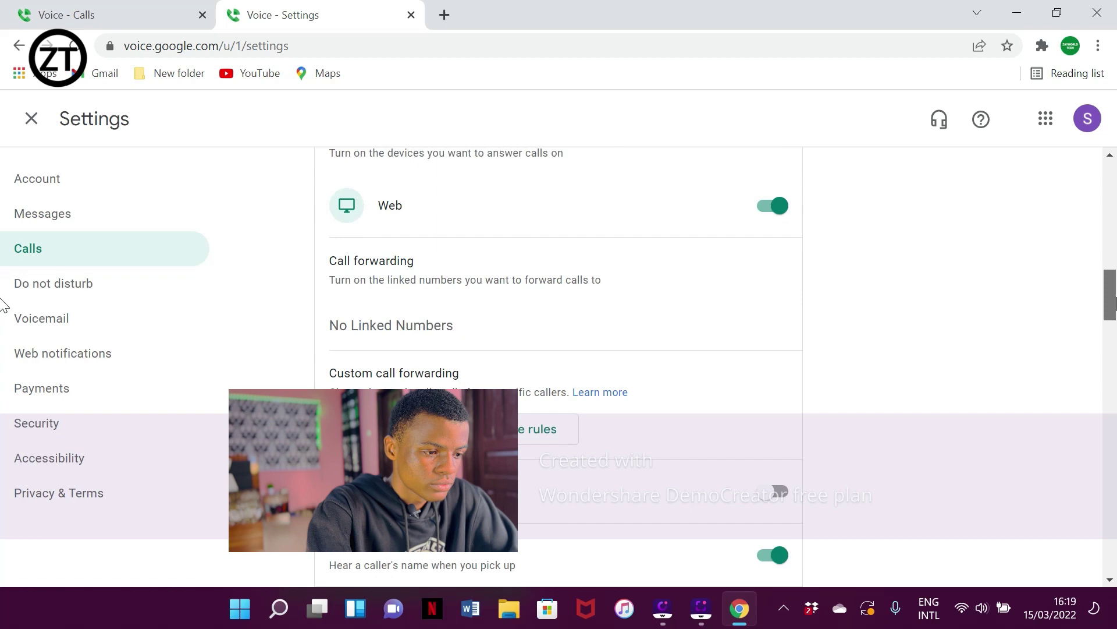
scroll(3, 302, "down", 5)
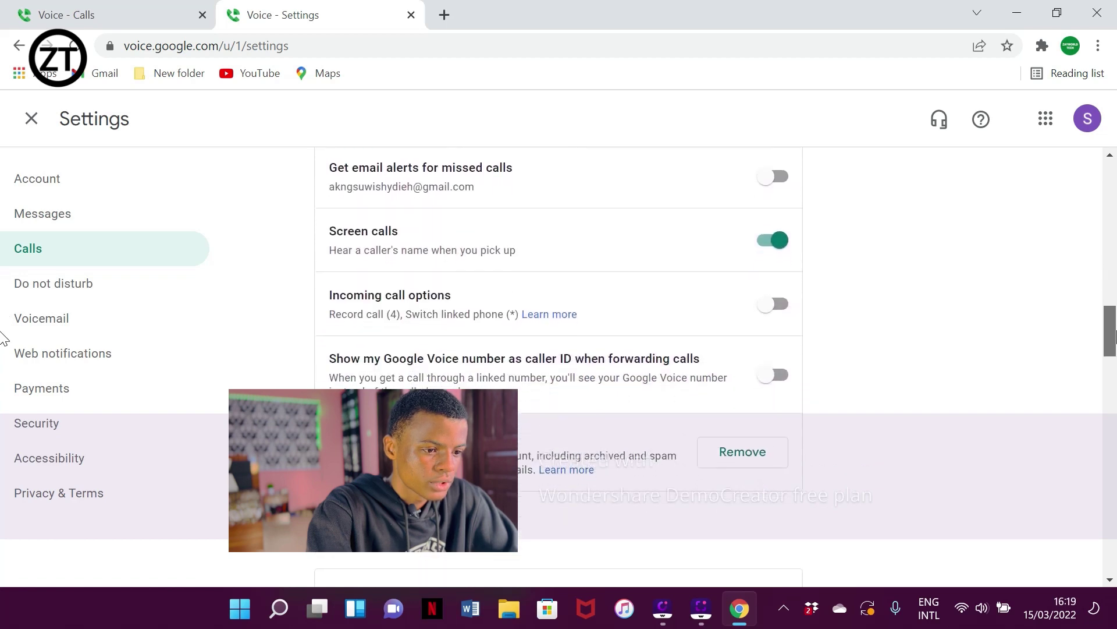
scroll(3, 338, "down", 3)
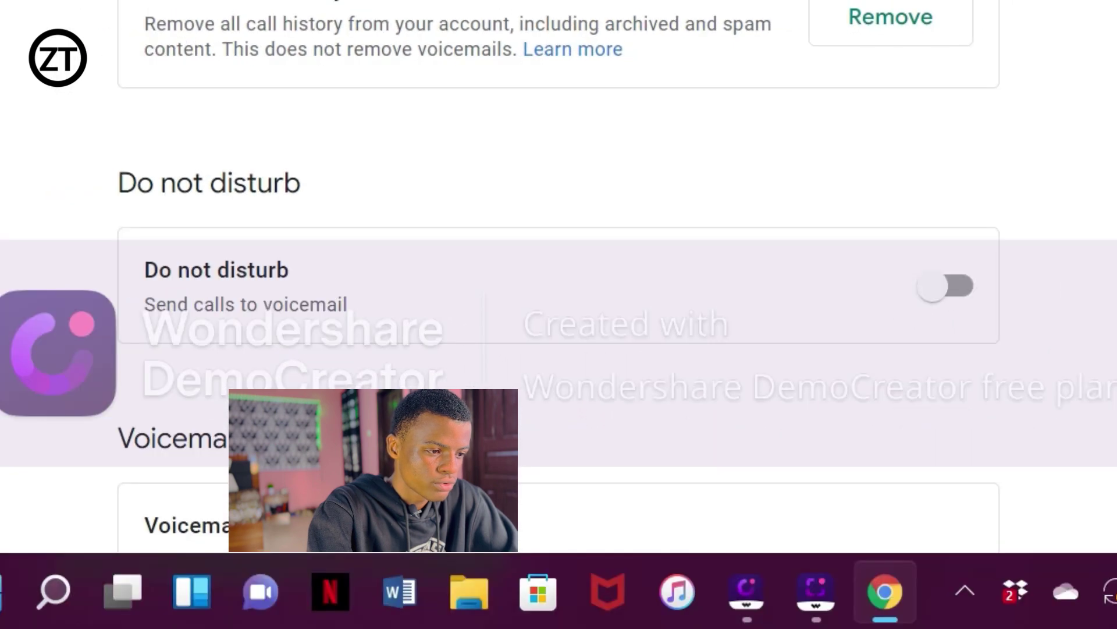
left_click_drag(110, 324, 342, 305)
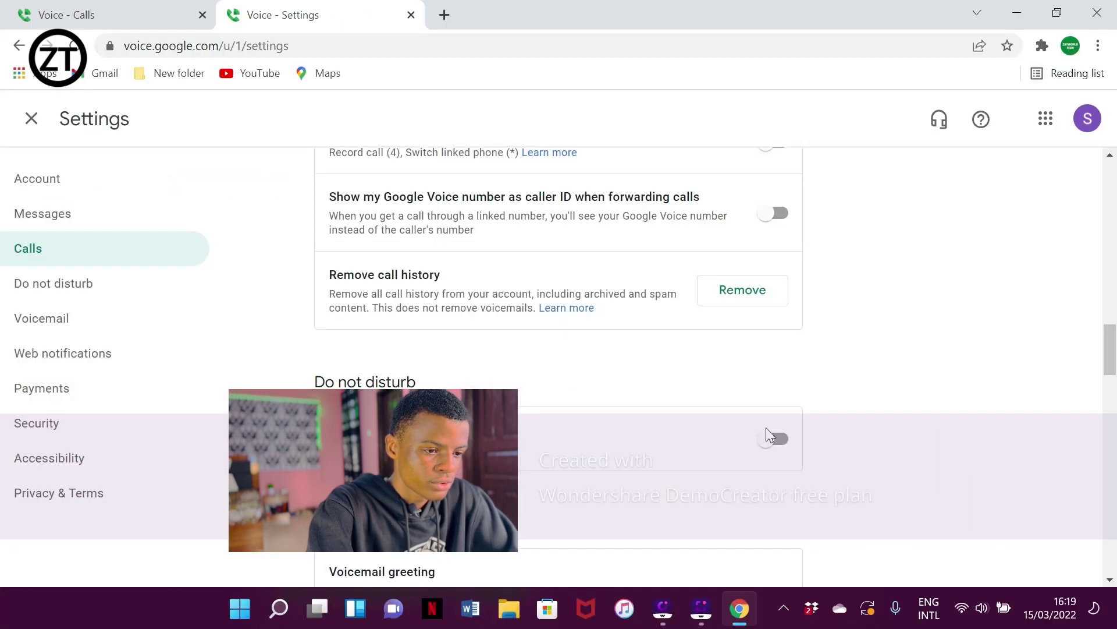
left_click(772, 436)
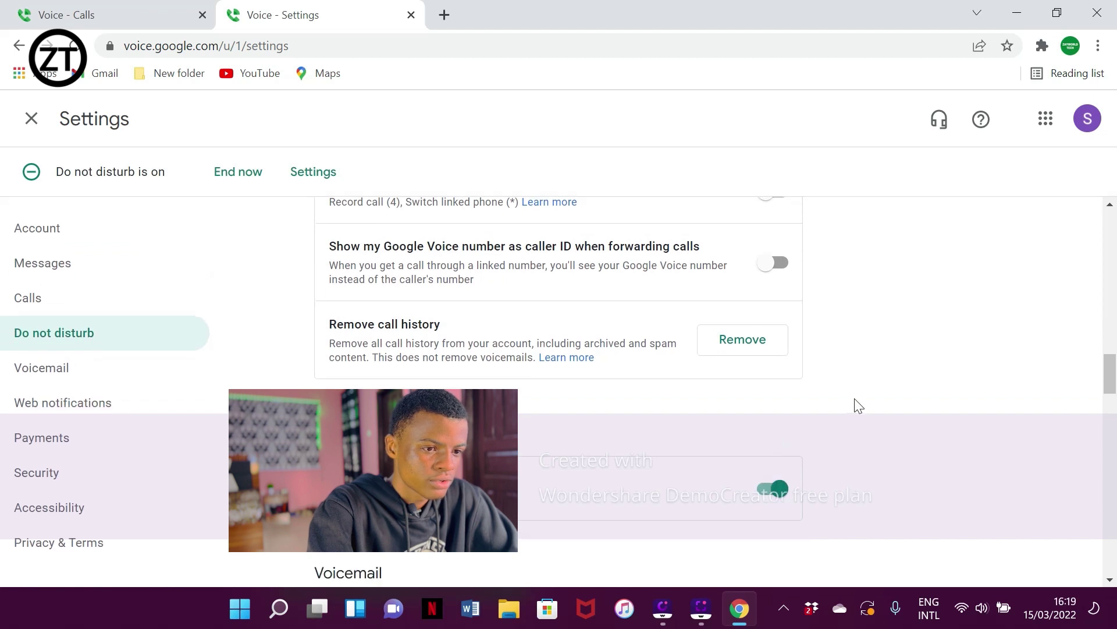
left_click(32, 119)
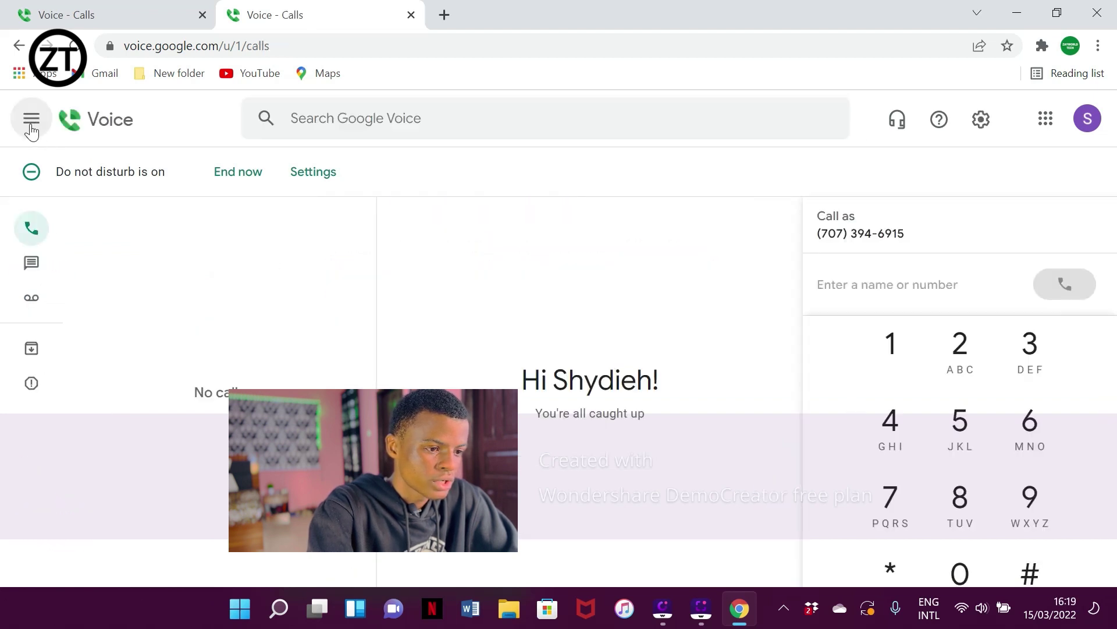
Step: Reload the voicemail list, still showing only the welcome voicemail, and dismiss the browser-sound warning
left_click(29, 264)
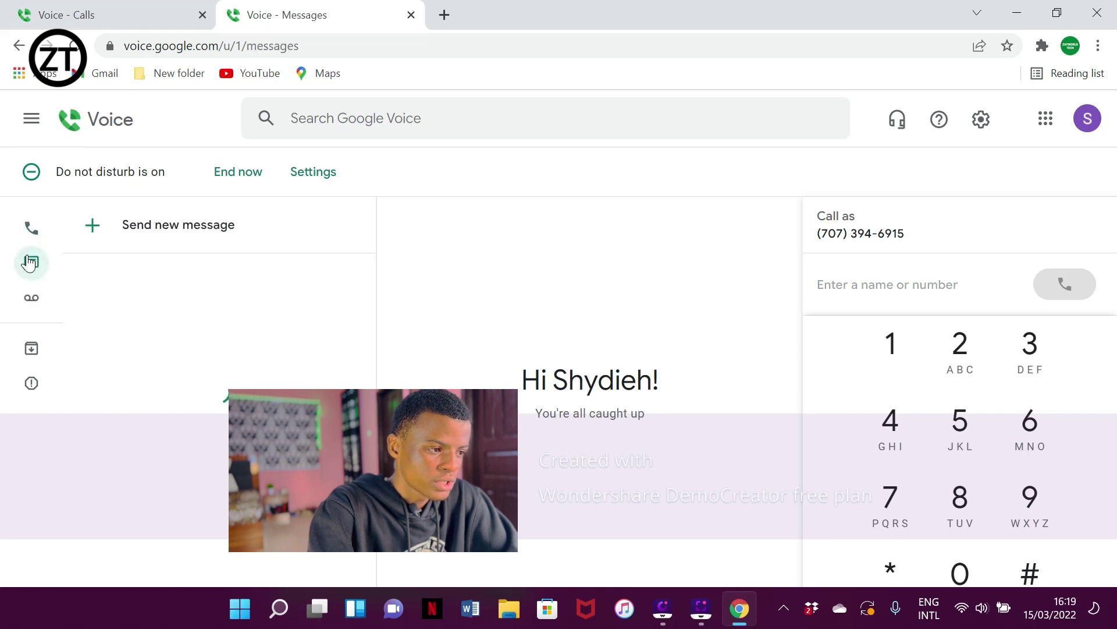
left_click(35, 295)
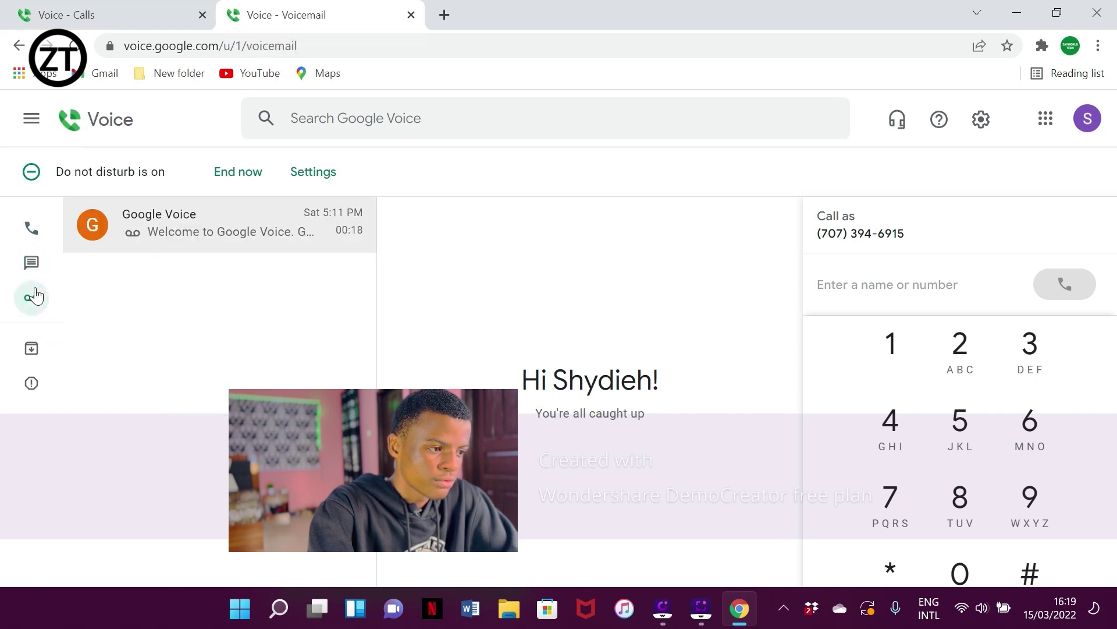
right_click(183, 282)
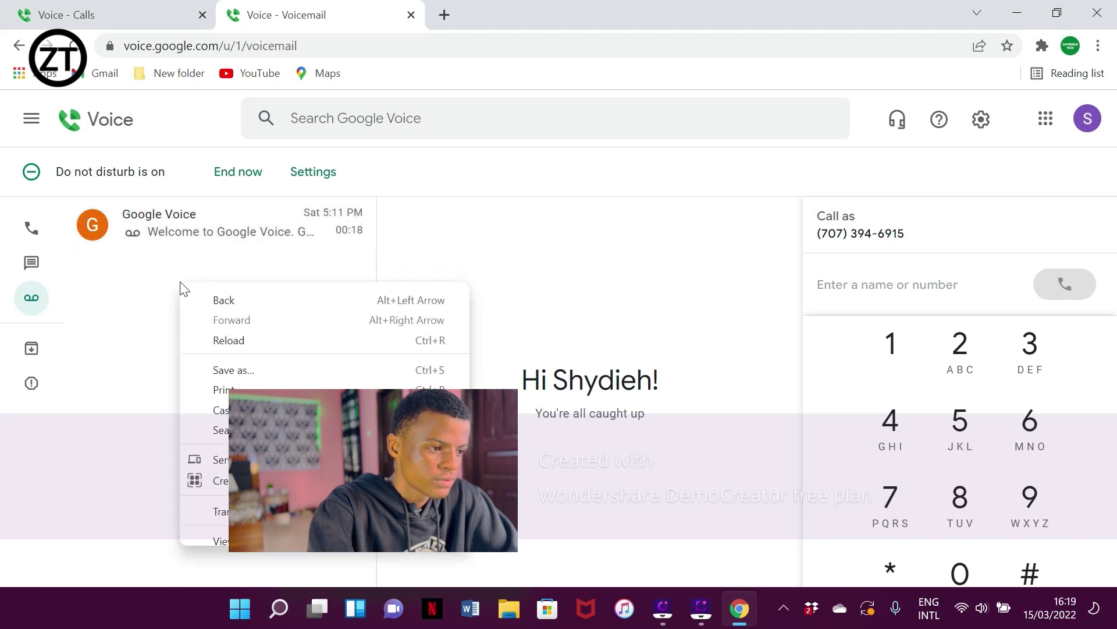
left_click(220, 341)
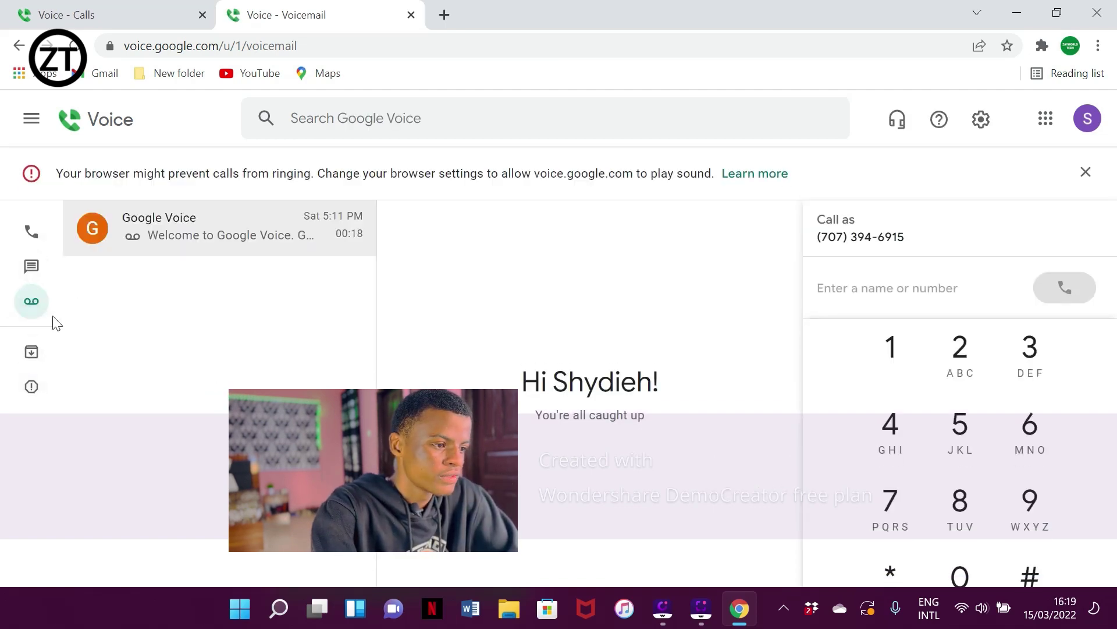
left_click(28, 272)
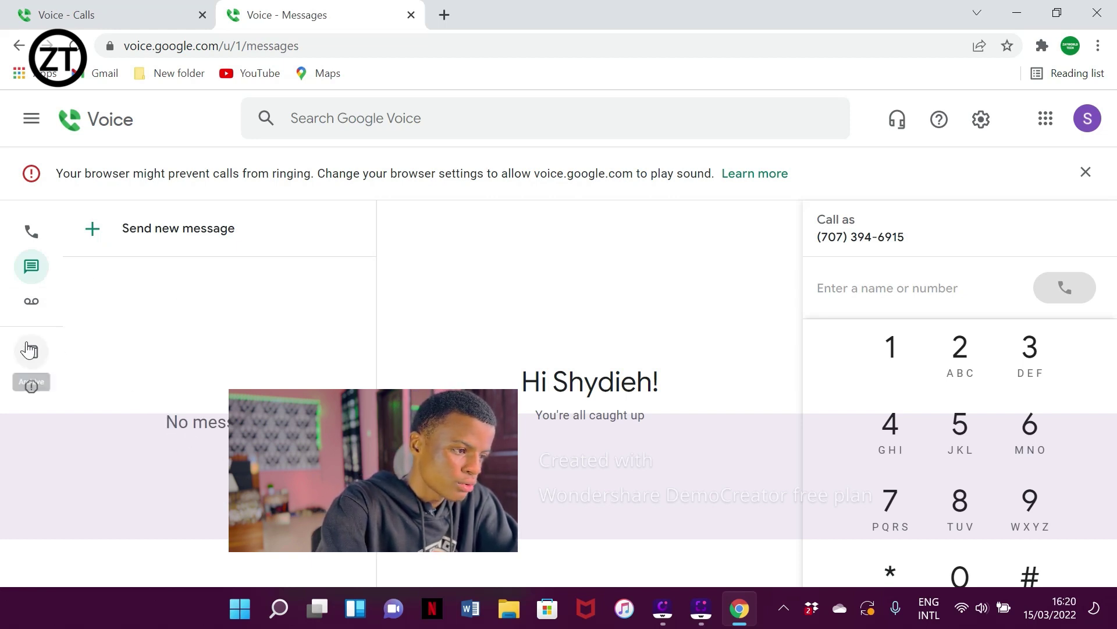
left_click(30, 303)
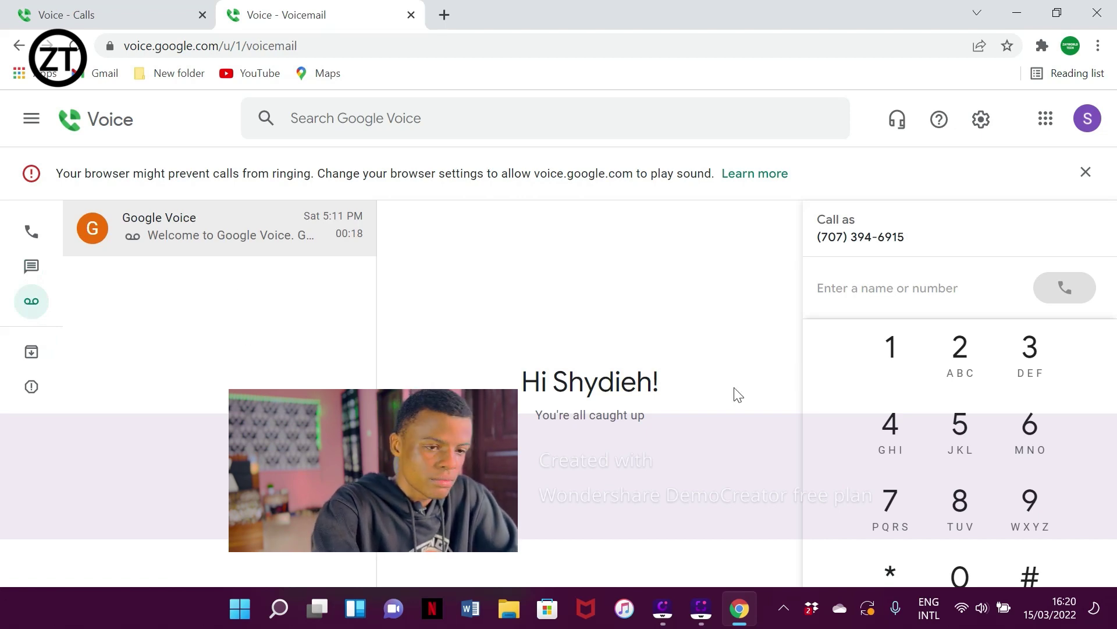
left_click(1086, 172)
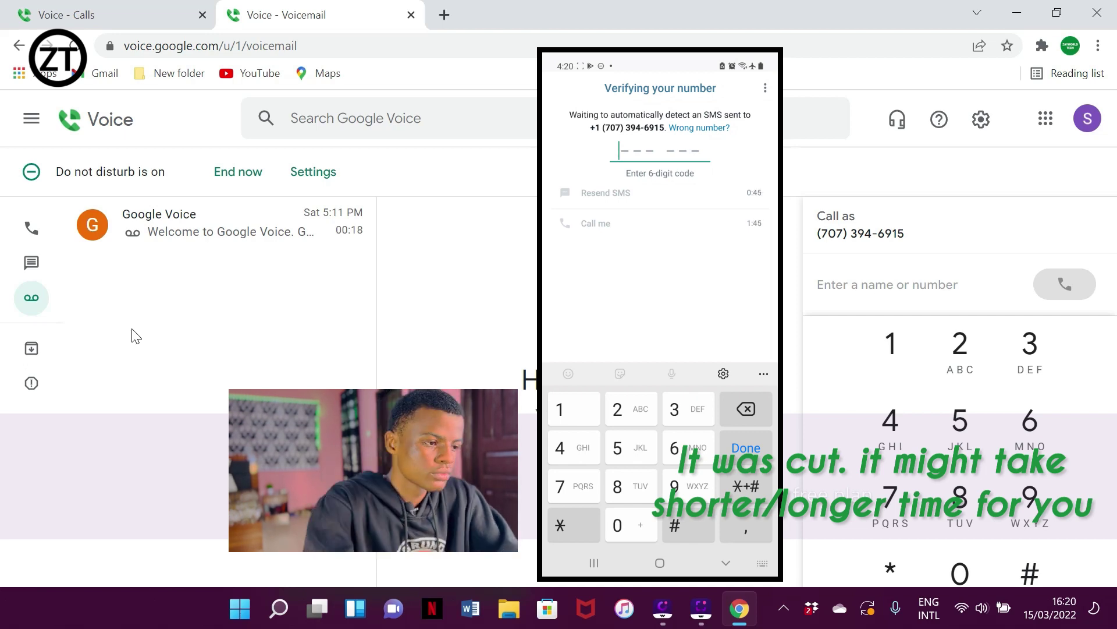
Step: Reload to reveal the new 30-second verification voicemail, open it, and play the recording
left_click(73, 46)
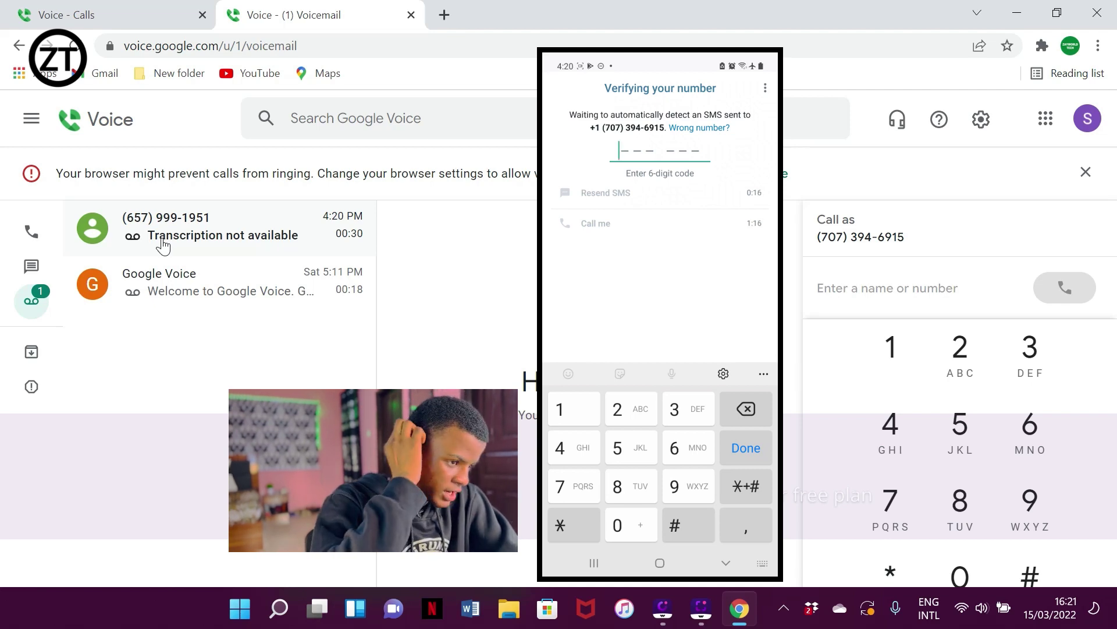
double_click(228, 235)
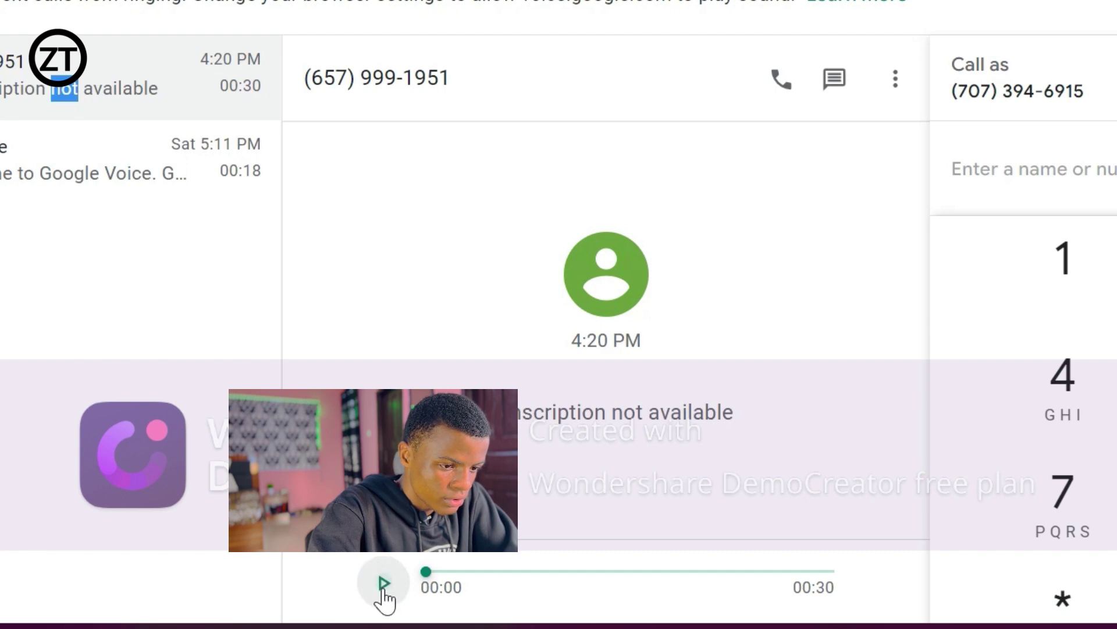
left_click(383, 589)
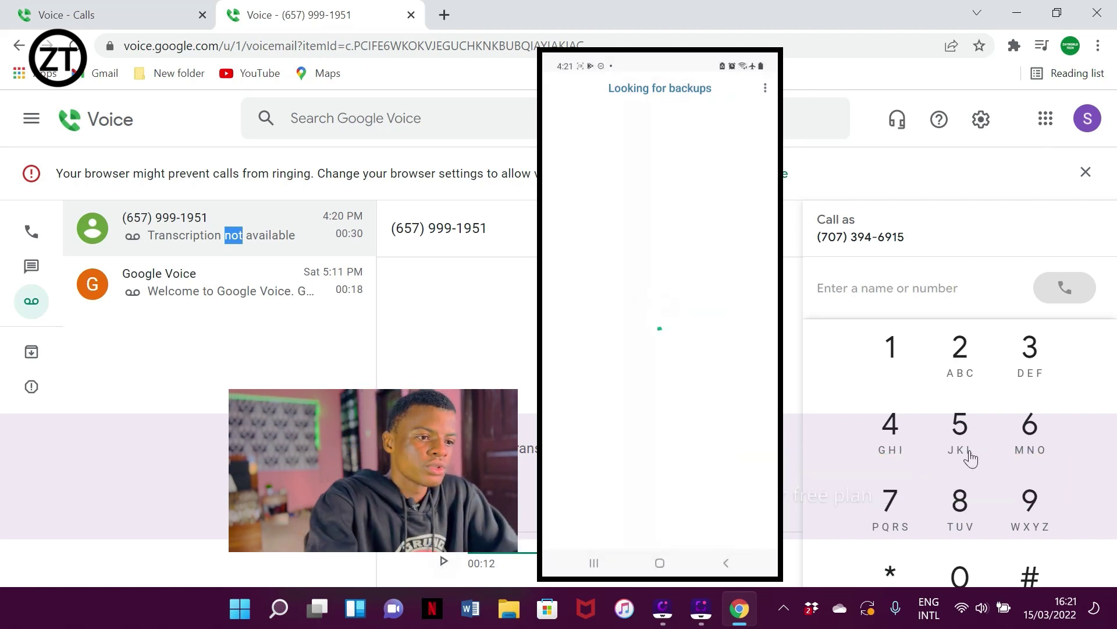
Step: Close the 'browser might prevent calls from ringing' banner above the verification voicemail
left_click(1086, 167)
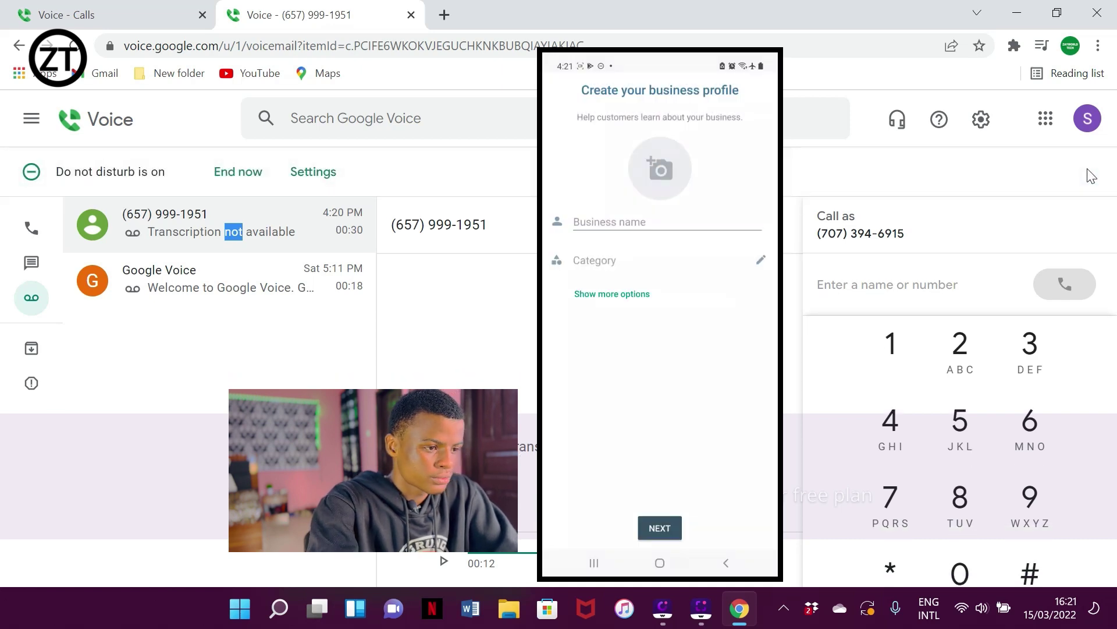